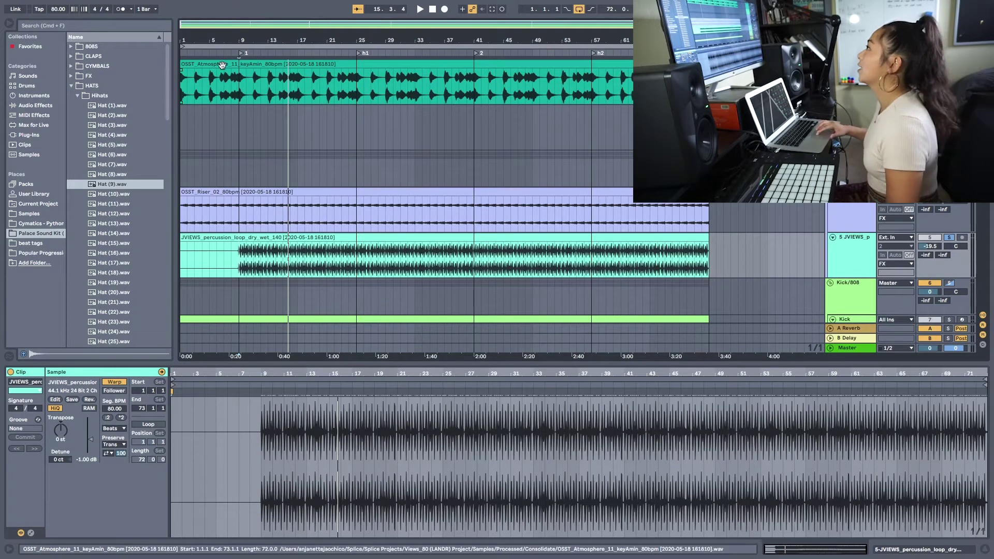
Inspect the samples of the atmosphere clip and the OSST_Riser_02_80bpm riser clip
{"action": "left_click", "coordinate": [233, 75]}
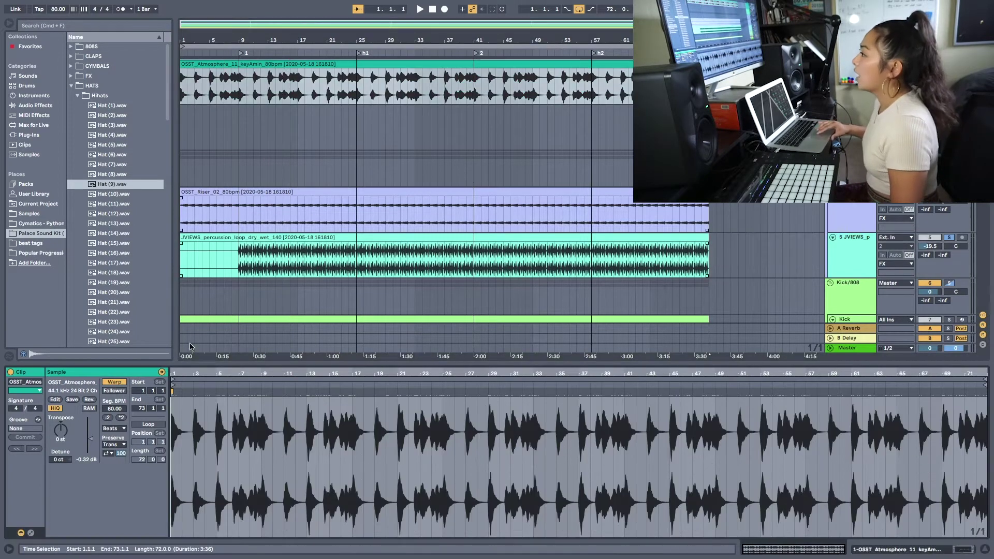
{"action": "scroll", "coordinate": [234, 399], "scroll_direction": "up", "scroll_amount": 10}
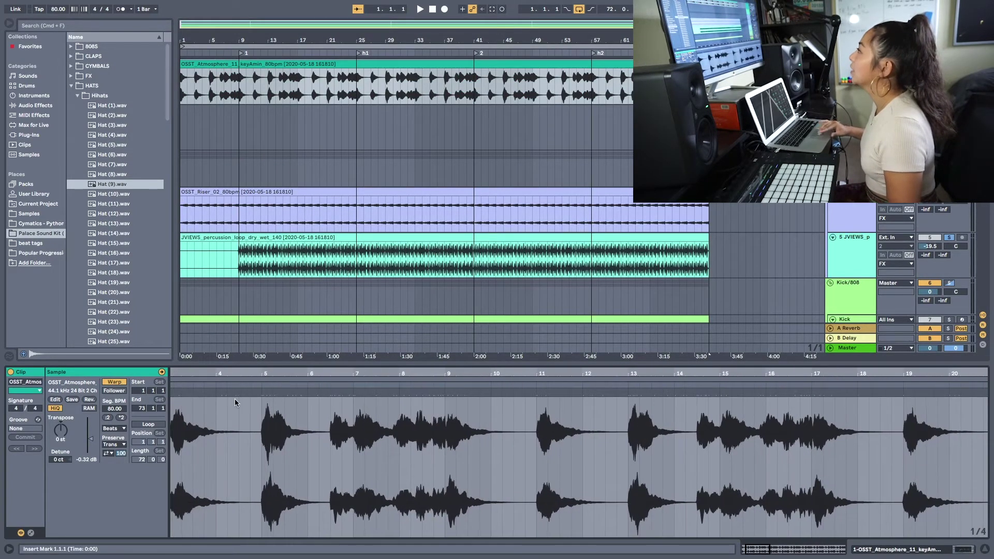
{"action": "left_click", "coordinate": [203, 221]}
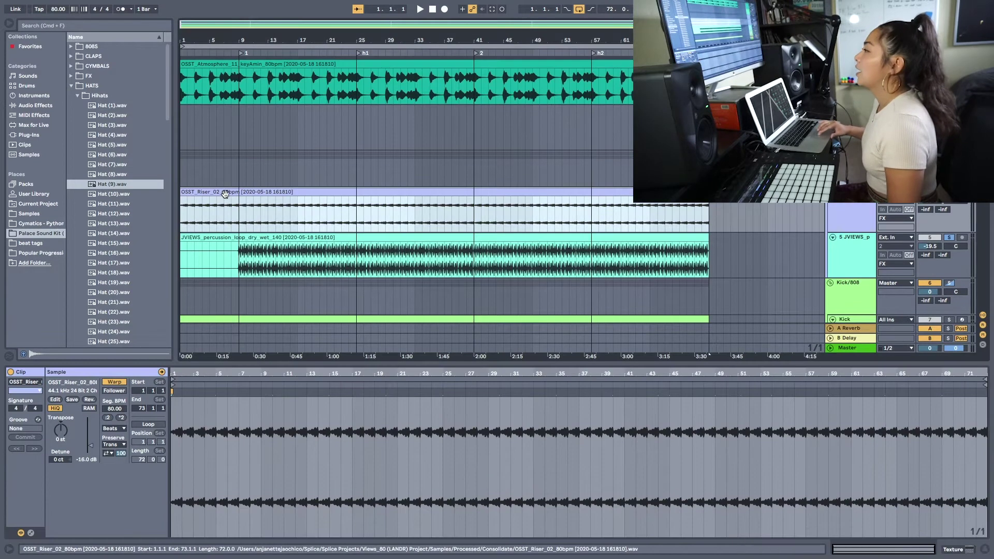
Select the first two bars of the arrangement and loop them with Cmd+L
{"action": "left_click", "coordinate": [187, 216]}
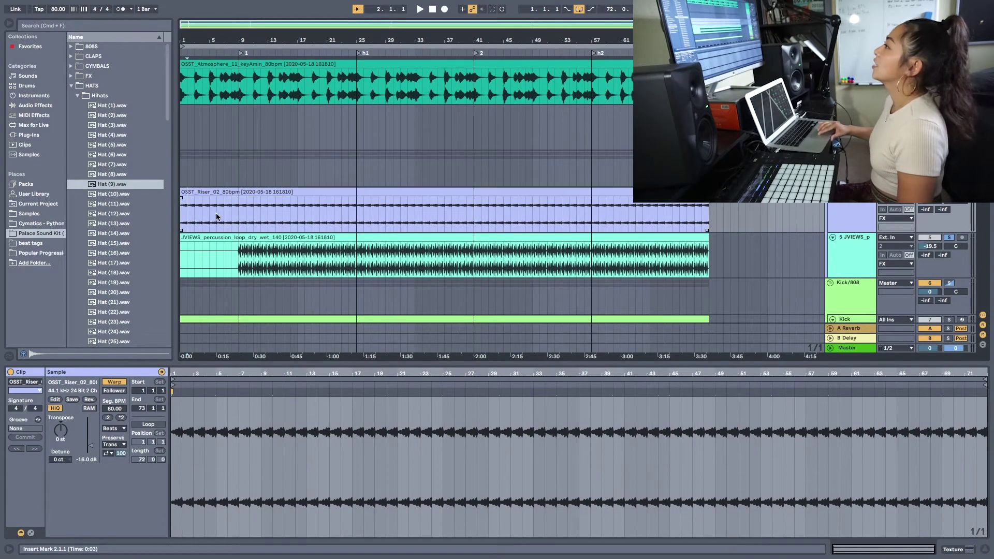
{"action": "left_click_drag", "start_coordinate": [194, 209], "coordinate": [170, 209]}
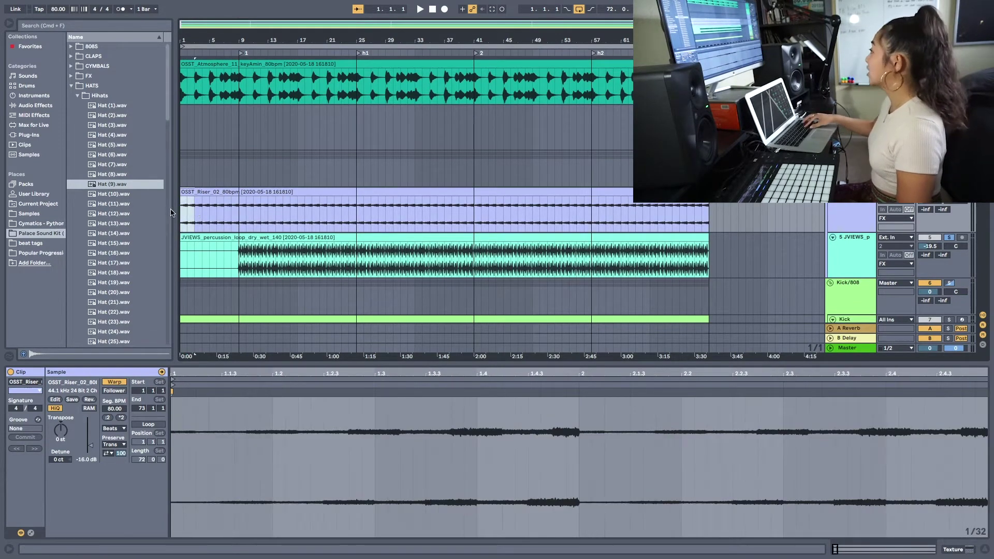
{"action": "key", "text": "super+l"}
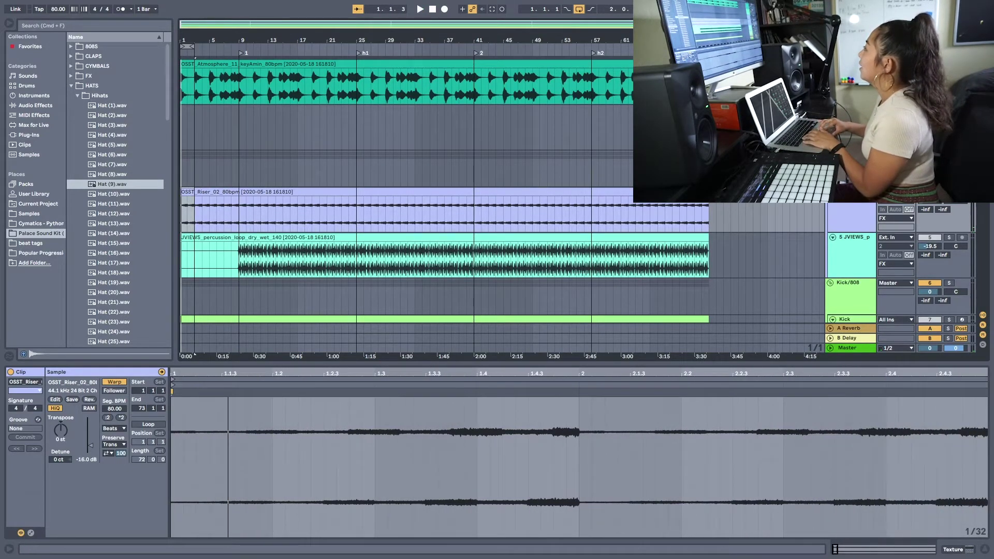
Loop bars 9–13 of the percussion loop, start playback, then extend the loop to six bars
{"action": "left_click_drag", "start_coordinate": [238, 257], "coordinate": [269, 263]}
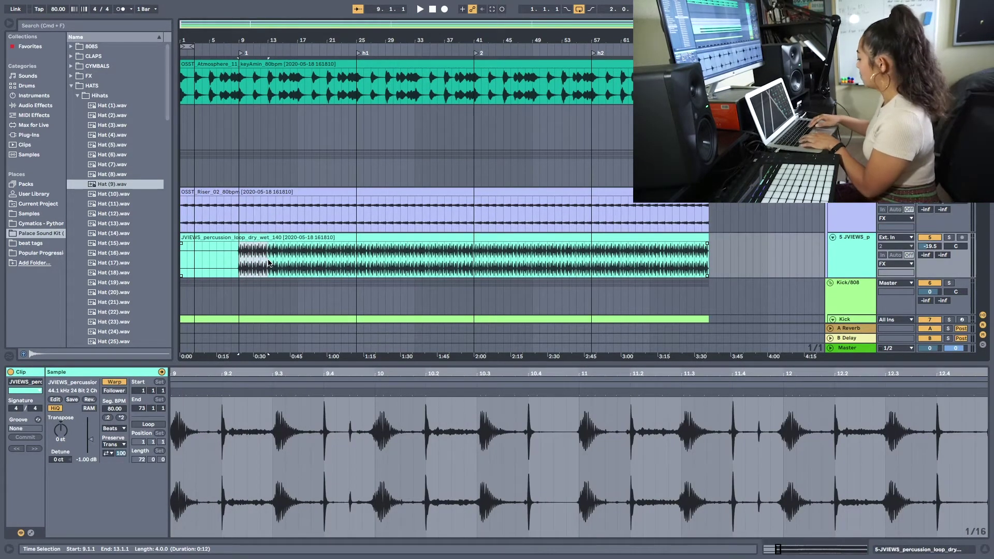
{"action": "key", "text": "super+l"}
{"action": "key", "text": "space"}
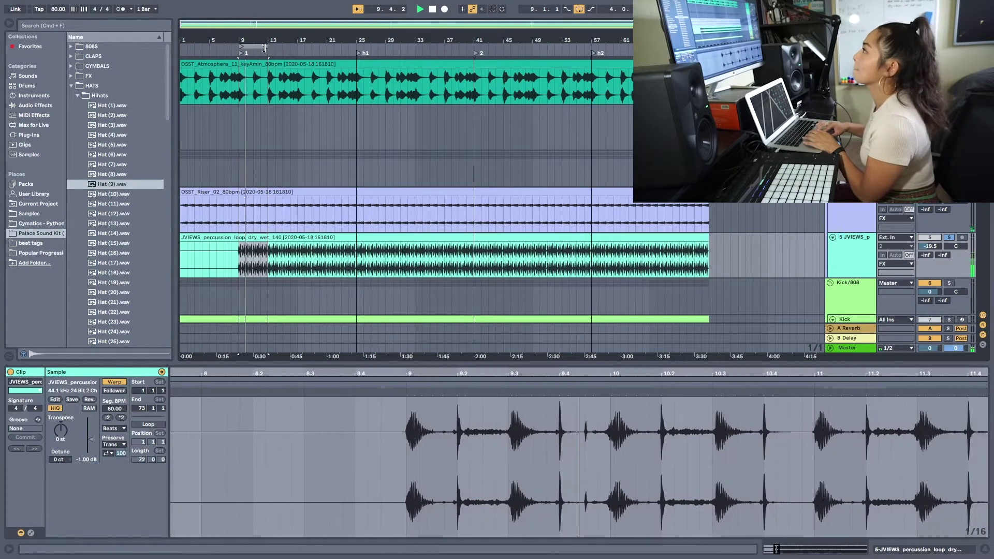
{"action": "left_click_drag", "start_coordinate": [265, 47], "coordinate": [279, 49]}
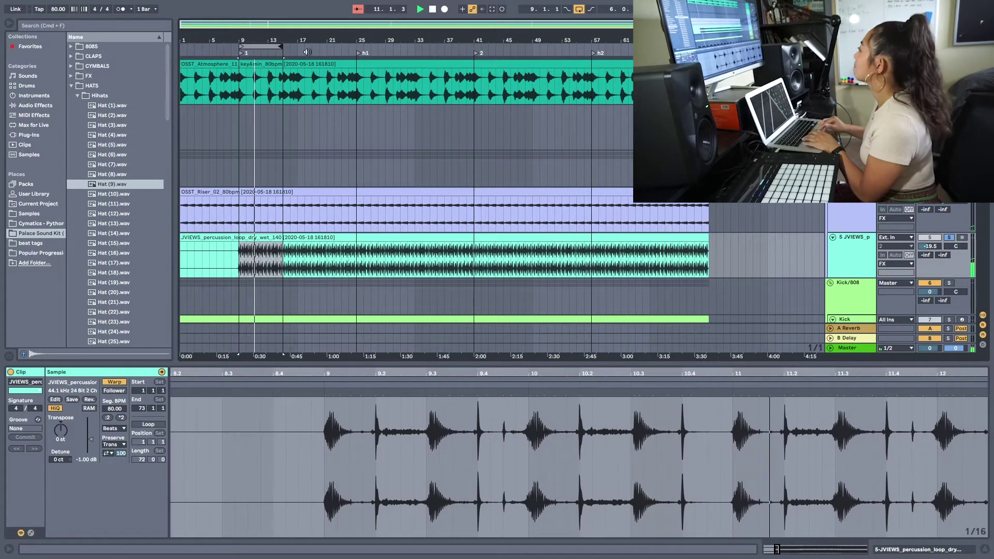
Solo the F#m 808 track, stretch the loop to bar 17, and stop playback
{"action": "scroll", "coordinate": [868, 287], "scroll_direction": "down", "scroll_amount": 2}
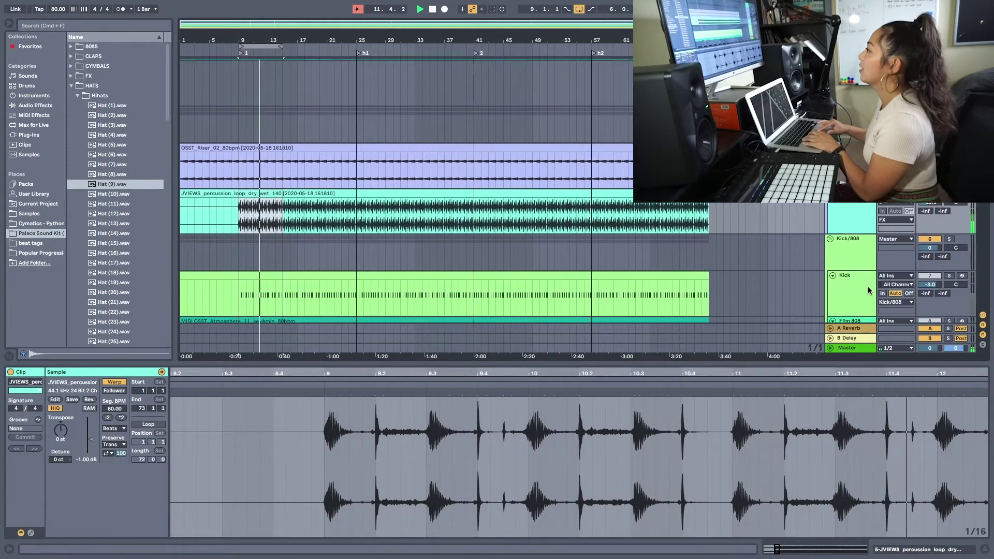
{"action": "scroll", "coordinate": [867, 287], "scroll_direction": "down", "scroll_amount": 2}
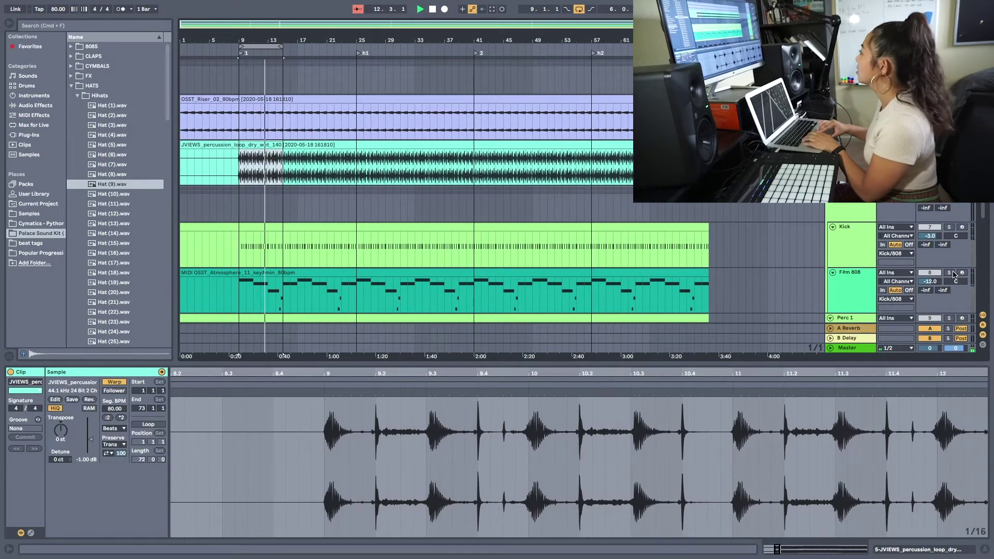
{"action": "left_click", "coordinate": [950, 272]}
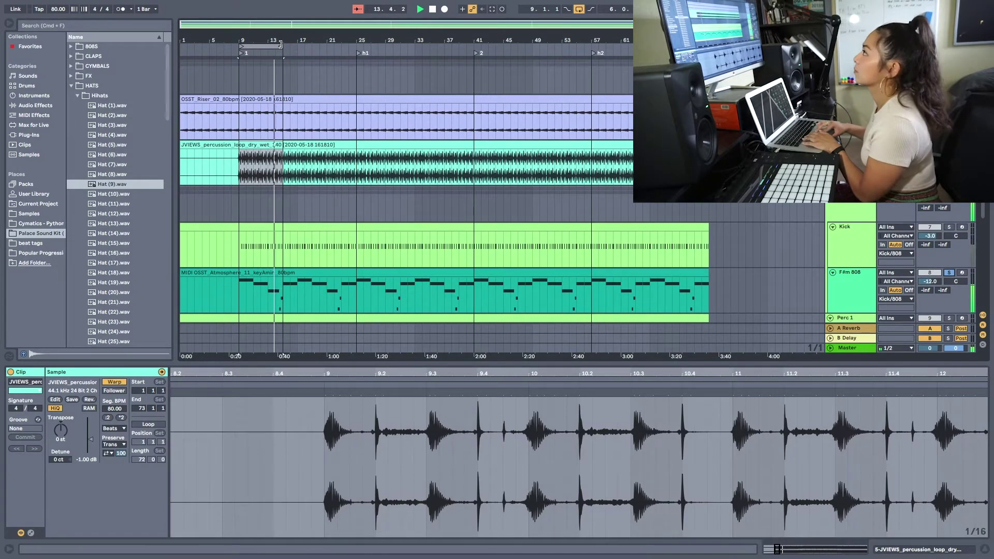
{"action": "left_click_drag", "start_coordinate": [280, 46], "coordinate": [299, 49]}
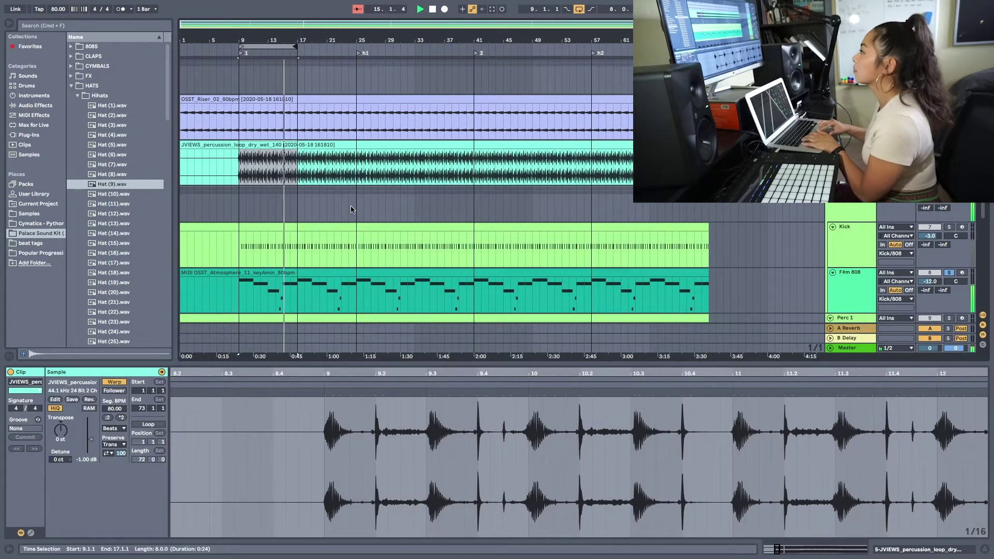
{"action": "scroll", "coordinate": [283, 285], "scroll_direction": "down", "scroll_amount": 3}
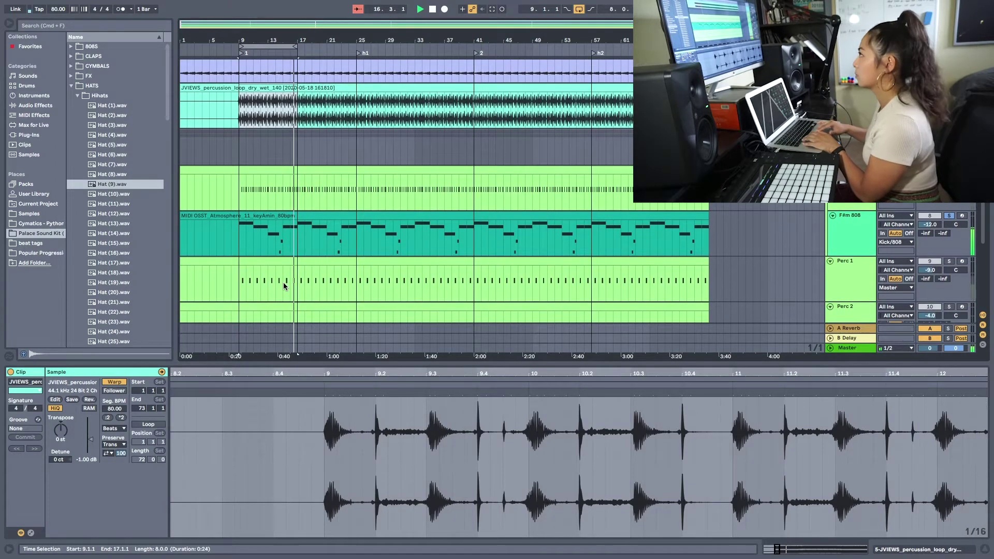
{"action": "key", "text": "space"}
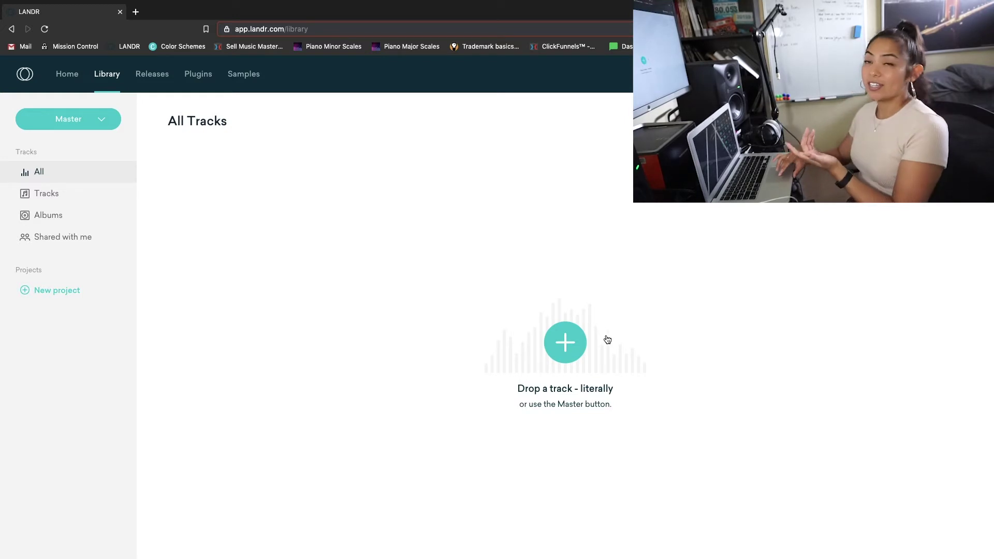
Start uploading a track to master from the empty LANDR library
{"action": "left_click", "coordinate": [579, 344]}
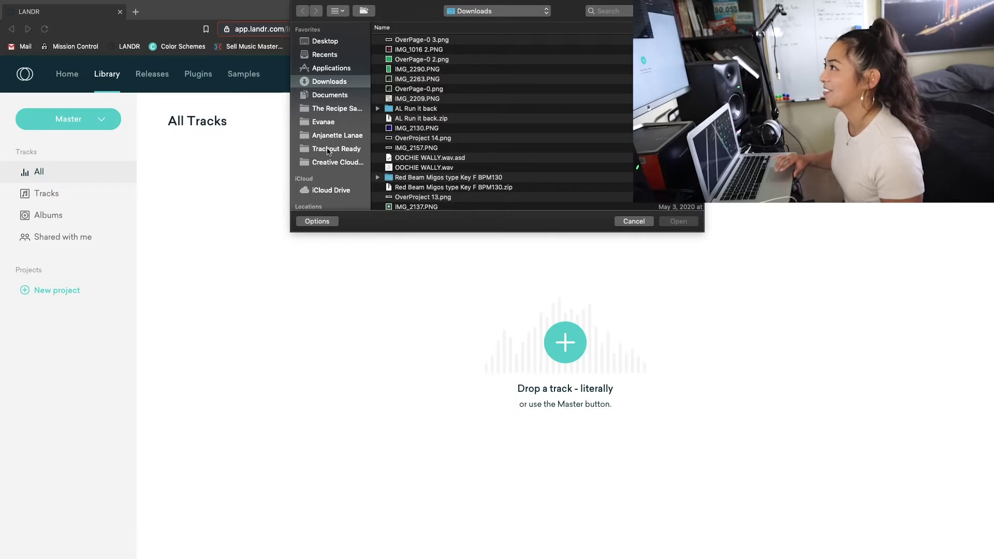
Upload 'Views F#m_80 (LANDR) mix.wav' from Trackout Ready/Views_80 and check its preview progress
{"action": "left_click", "coordinate": [327, 149]}
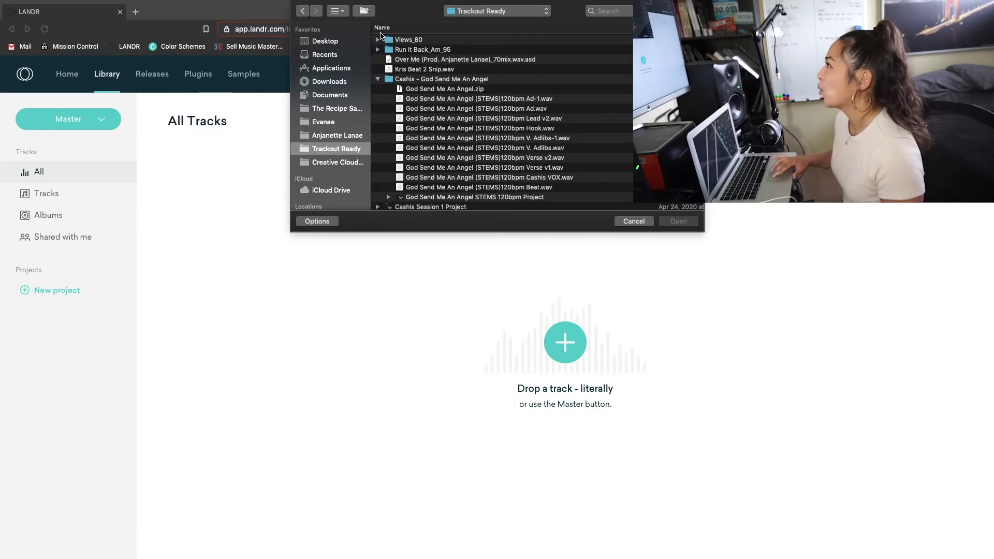
{"action": "left_click", "coordinate": [377, 40]}
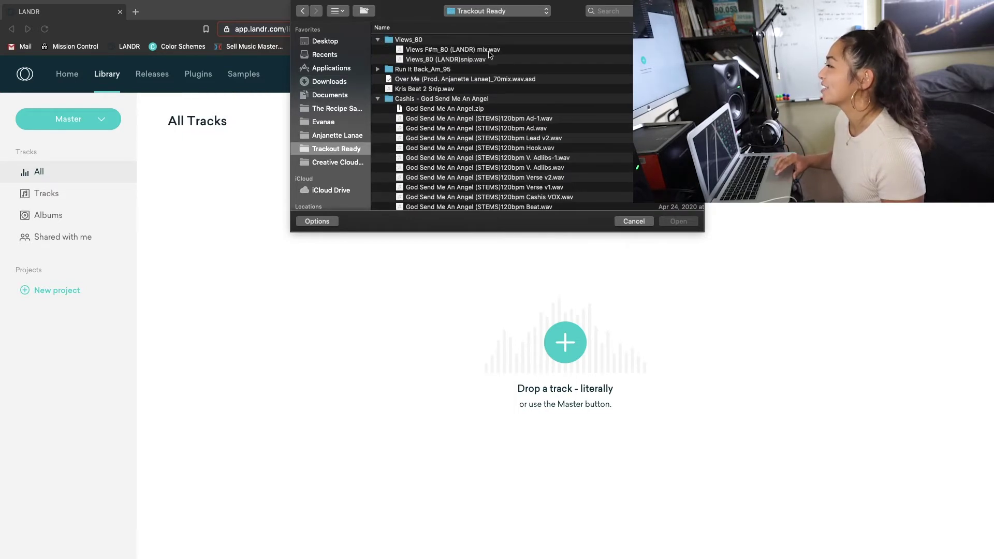
{"action": "double_click", "coordinate": [488, 49]}
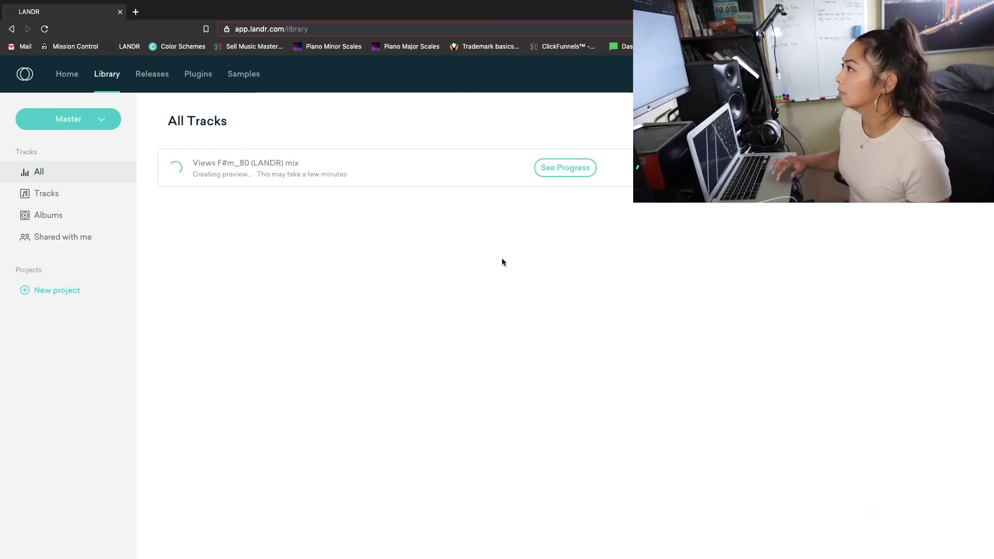
{"action": "left_click", "coordinate": [548, 174]}
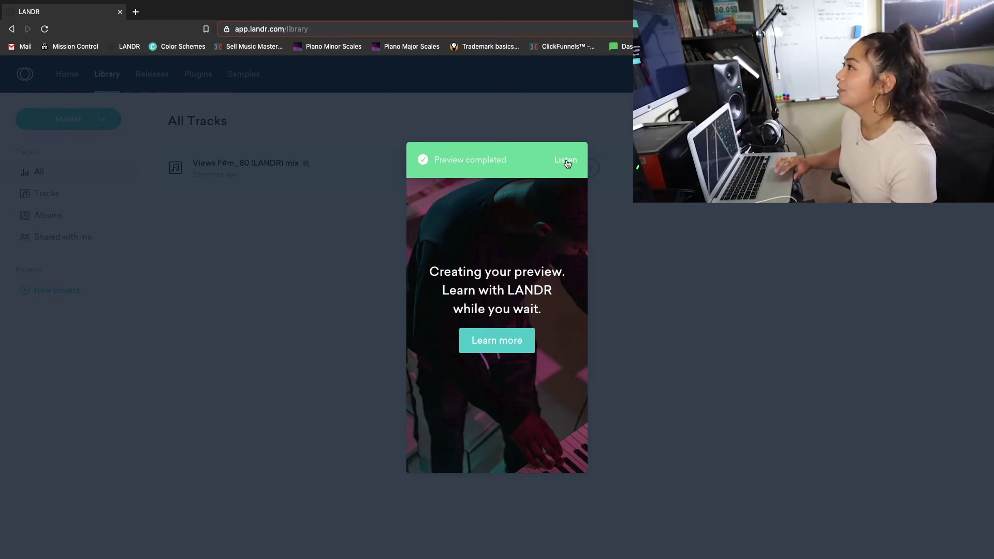
Play the completed master preview, switching Volume match on and back off to compare
{"action": "left_click", "coordinate": [567, 162]}
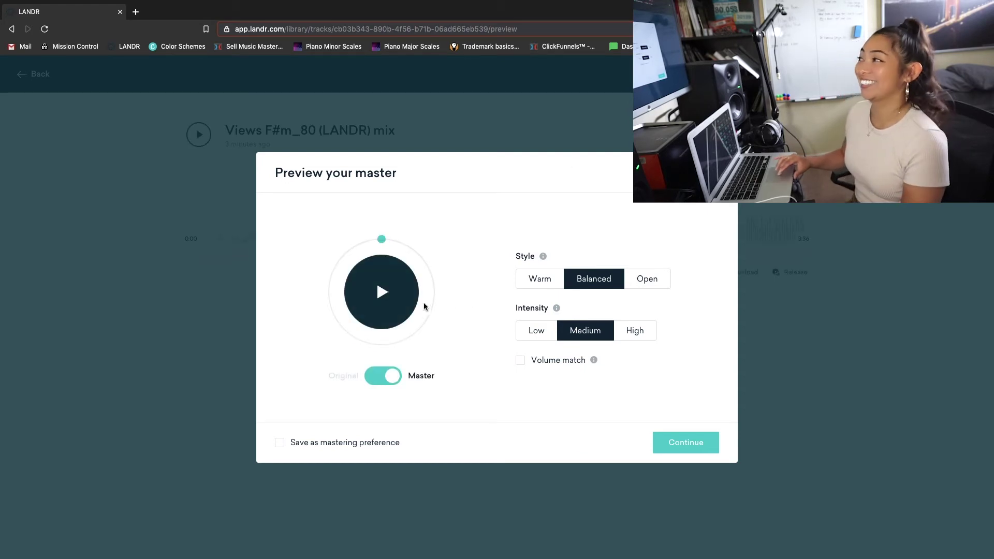
{"action": "left_click", "coordinate": [386, 296]}
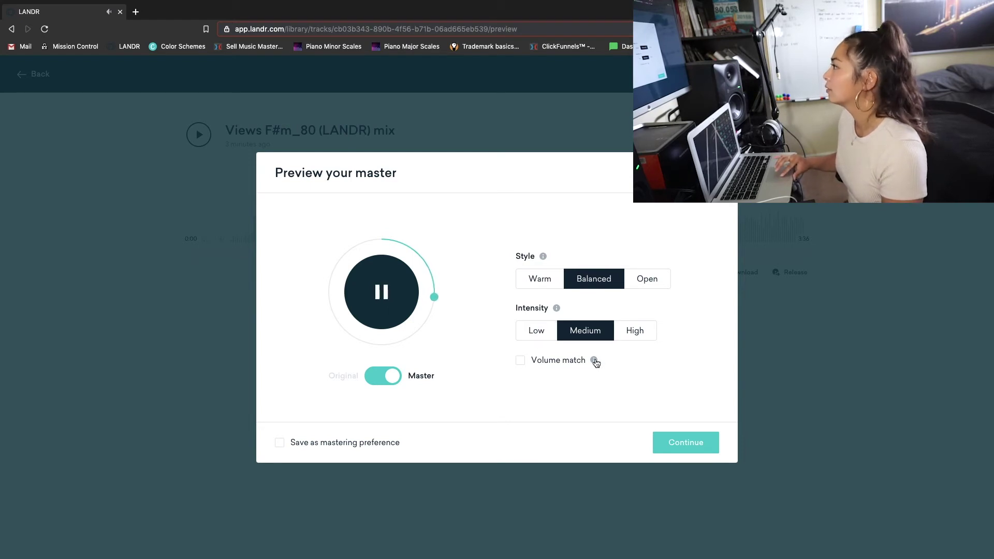
{"action": "mouse_move", "coordinate": [596, 363]}
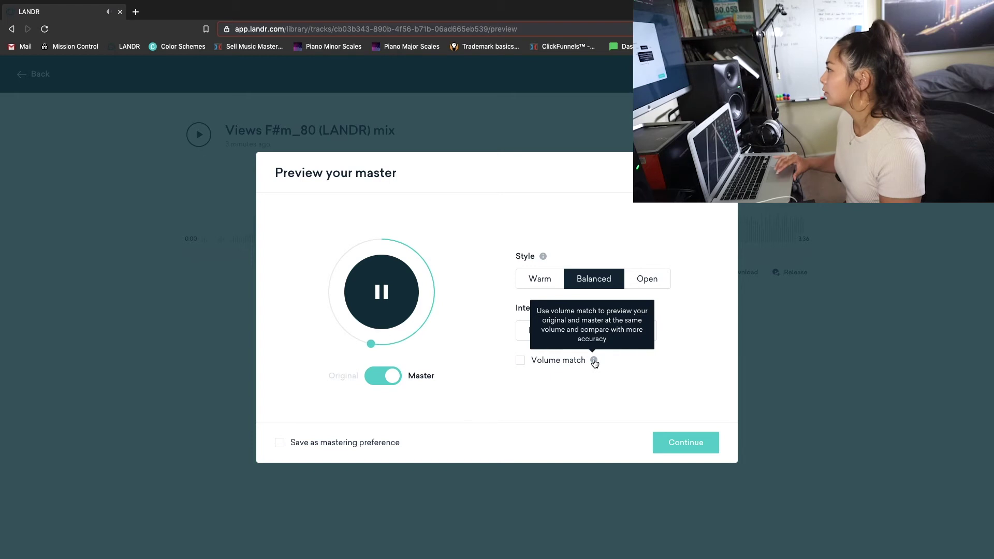
{"action": "left_click", "coordinate": [522, 361]}
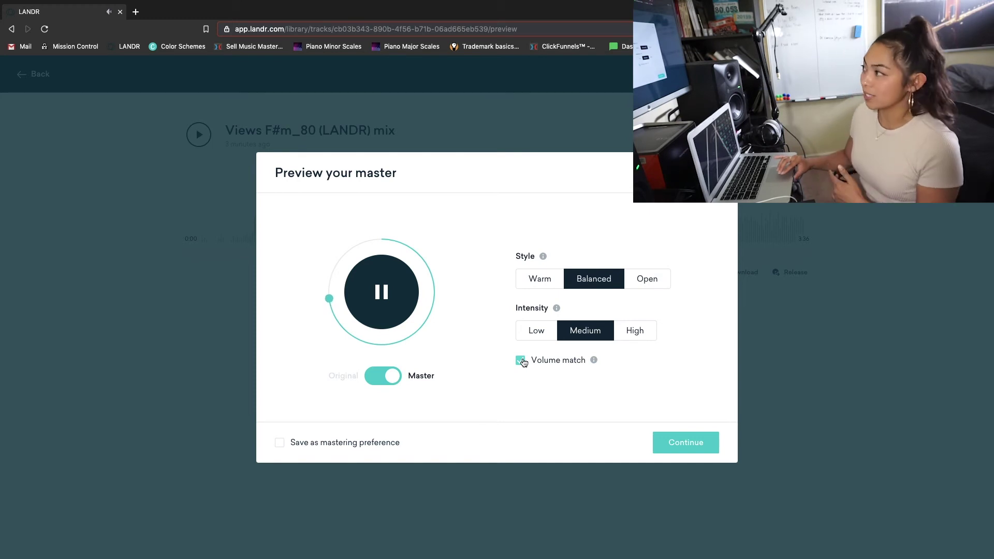
{"action": "left_click", "coordinate": [521, 362]}
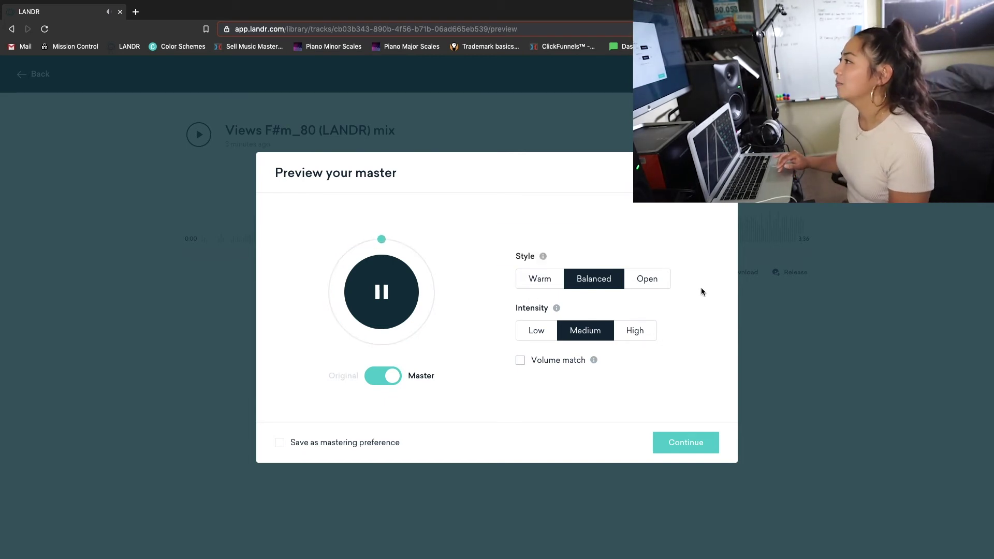
Audition Warm style and Medium intensity, settling on Open style at High intensity
{"action": "left_click", "coordinate": [542, 283]}
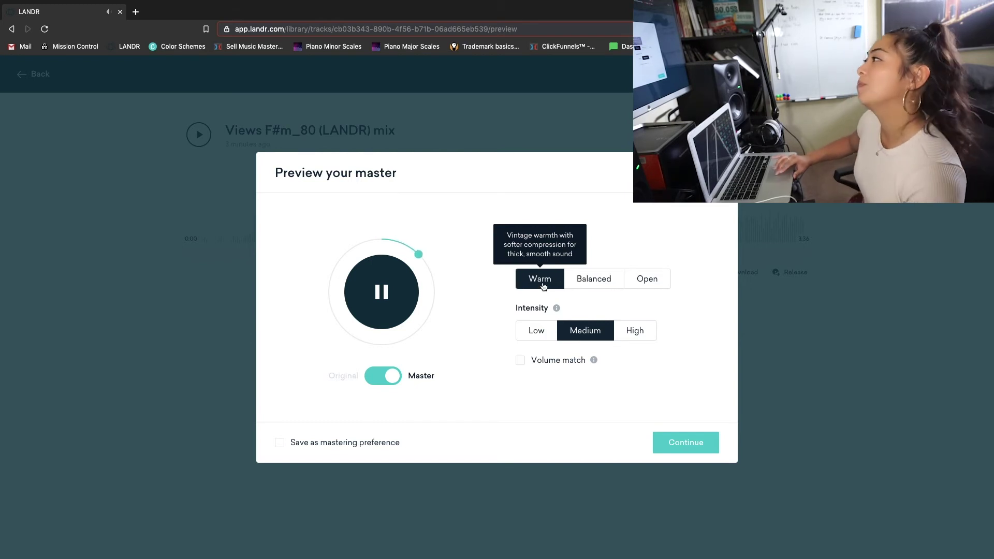
{"action": "left_click", "coordinate": [642, 333]}
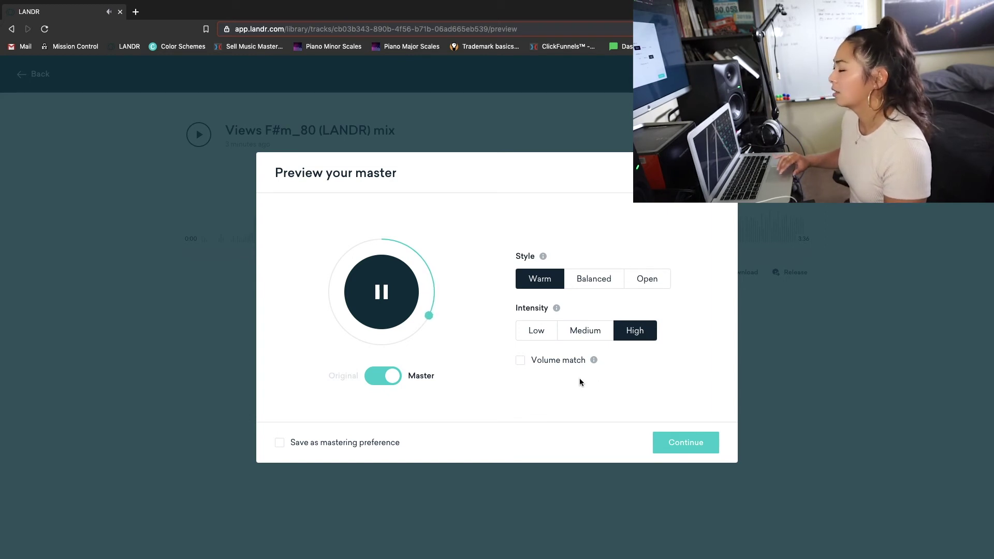
{"action": "left_click", "coordinate": [636, 281]}
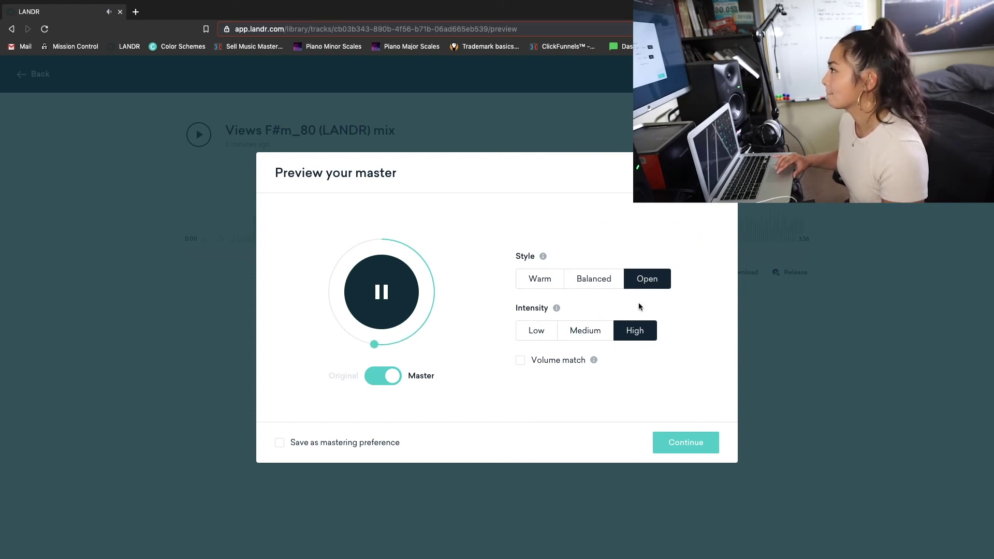
{"action": "left_click", "coordinate": [590, 334]}
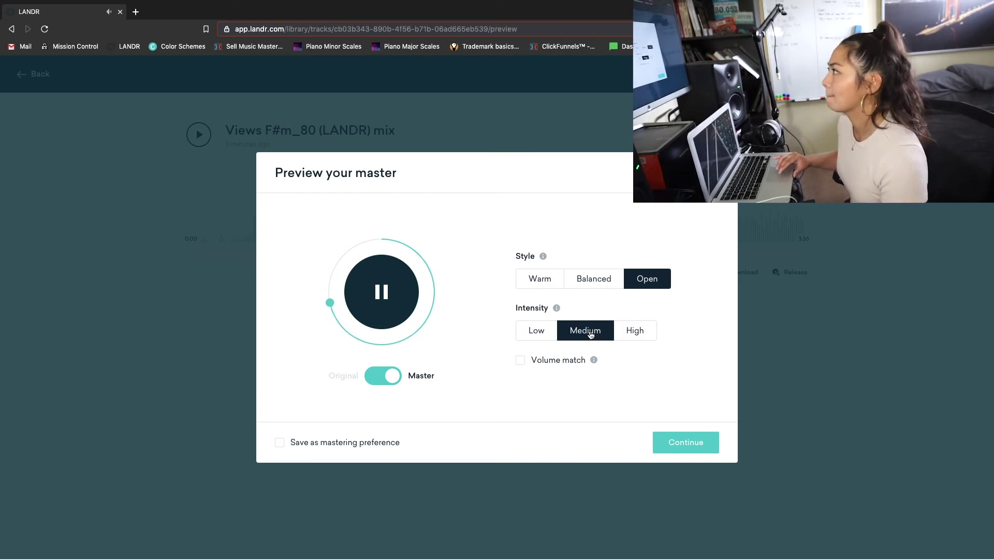
{"action": "left_click", "coordinate": [634, 335]}
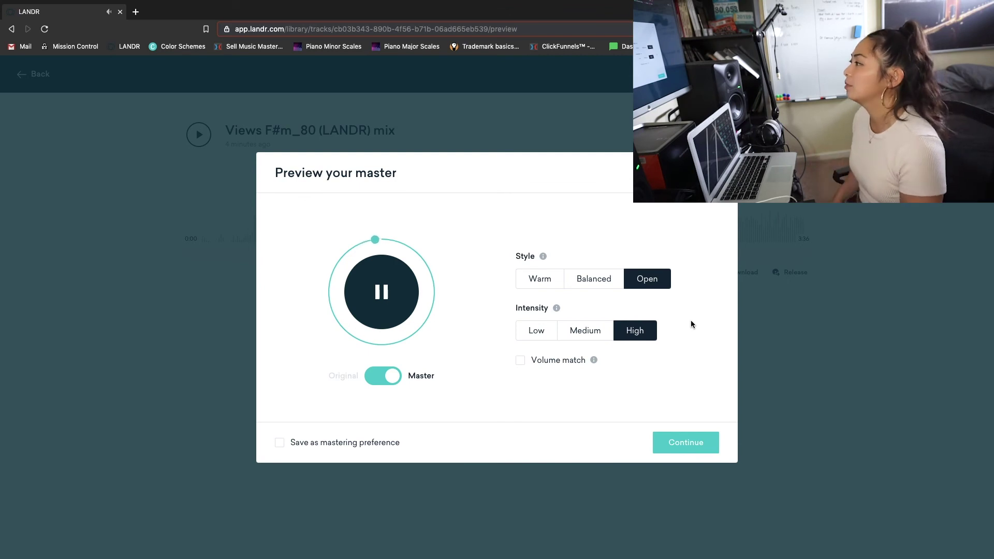
Confirm the Open/High master, return to the Tracks library, and open the mix's actions menu
{"action": "left_click", "coordinate": [687, 447]}
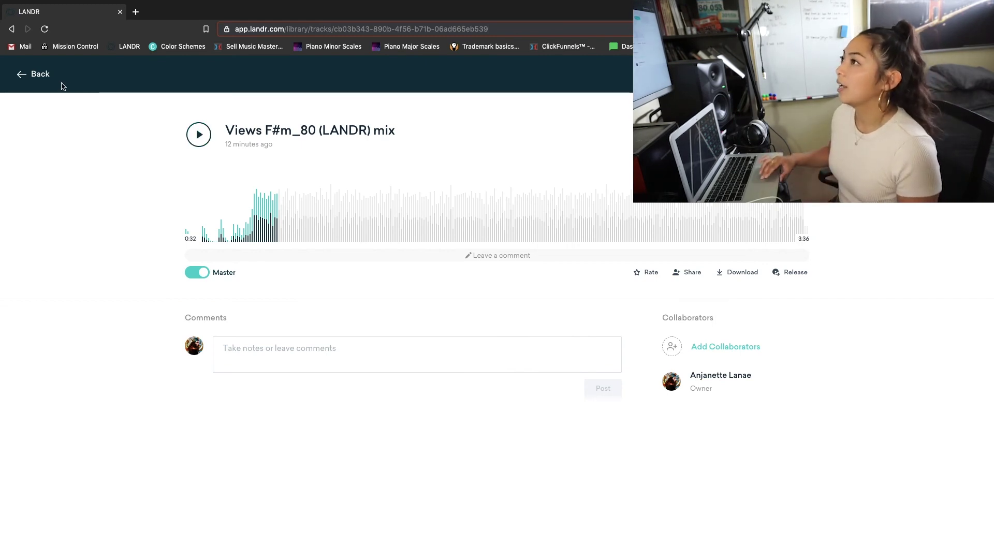
{"action": "left_click", "coordinate": [28, 75]}
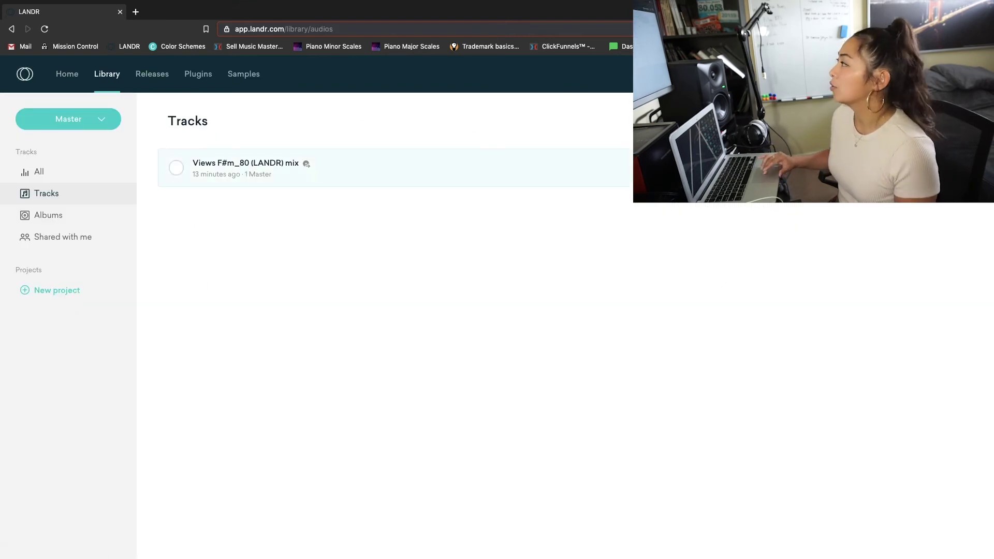
{"action": "left_click", "coordinate": [952, 167]}
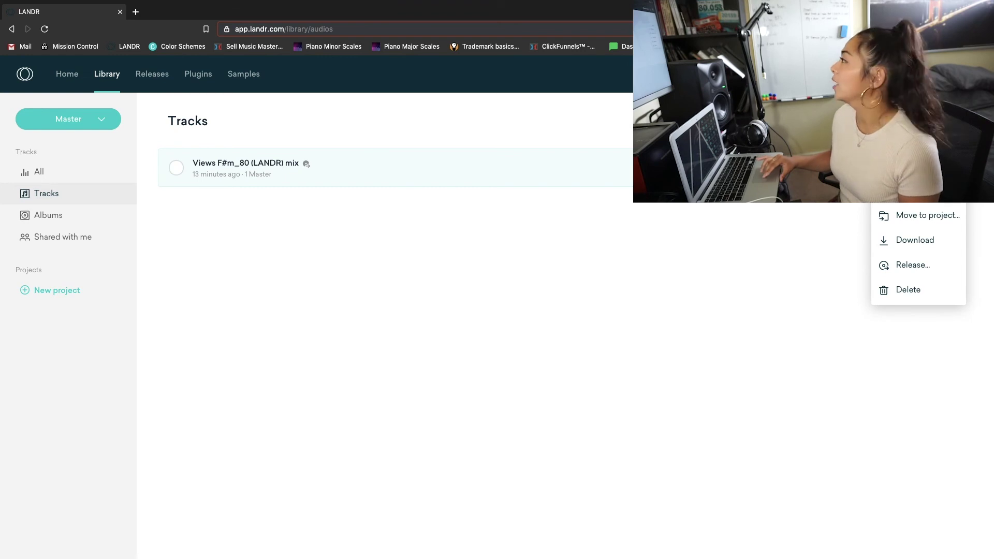
Download the master as WAV 16 bit - 44.1 kHz and save the file
{"action": "left_click", "coordinate": [930, 241]}
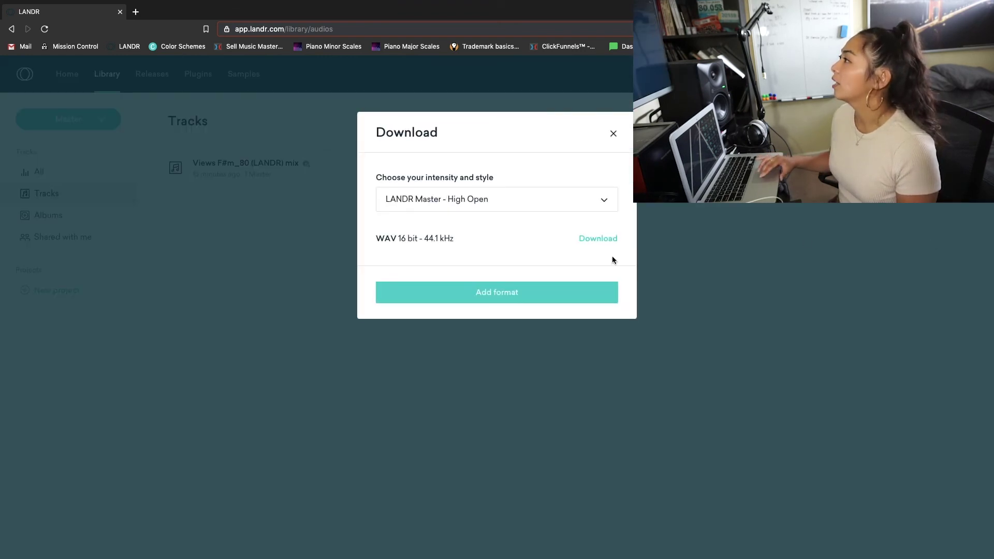
{"action": "left_click", "coordinate": [605, 240]}
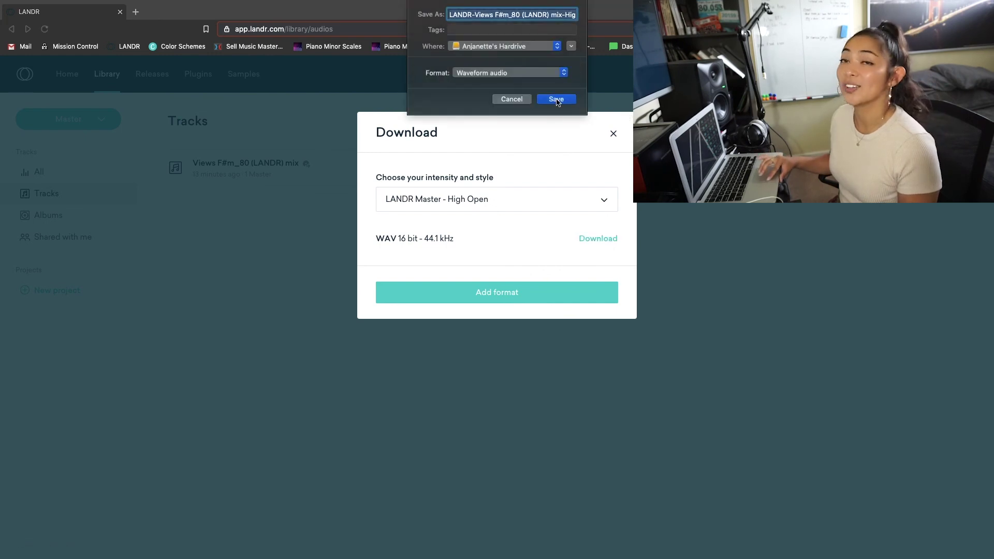
{"action": "left_click", "coordinate": [556, 99]}
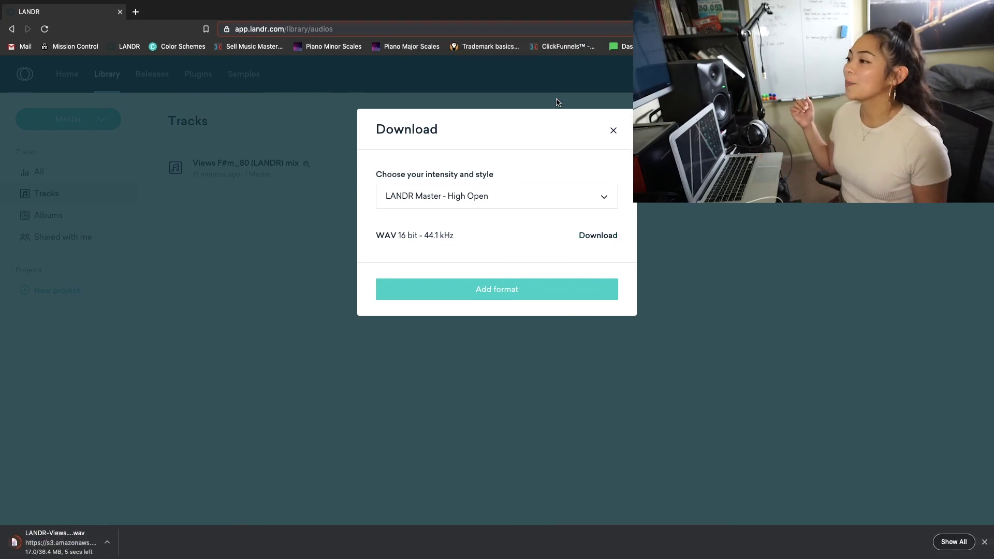